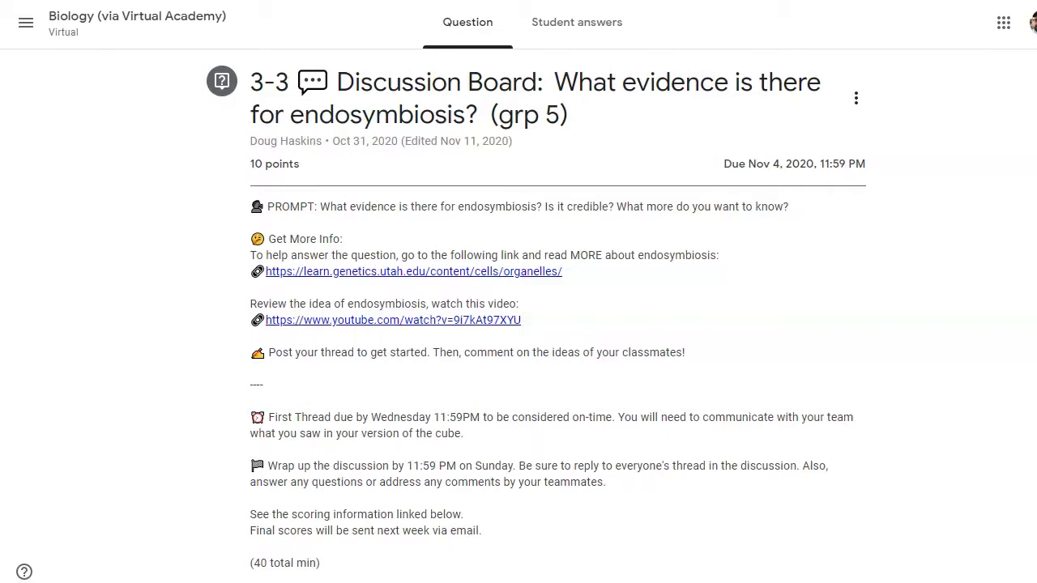
# Review the endosymbiosis discussion board's instructions and its student answers, and open the replies to the first answer
pyautogui.scroll(-4, 537, 318)
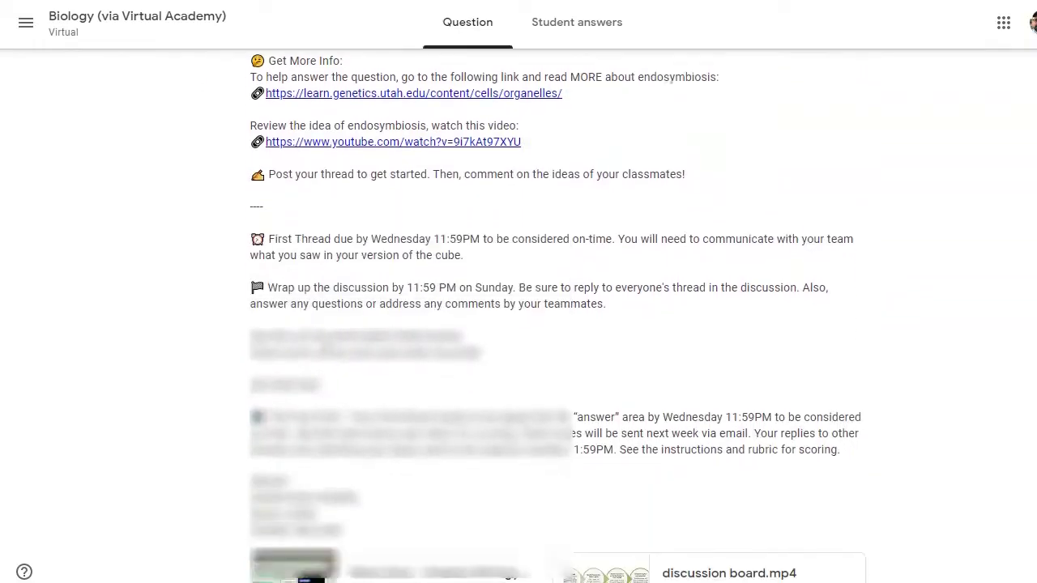
pyautogui.scroll(-1, 559, 316)
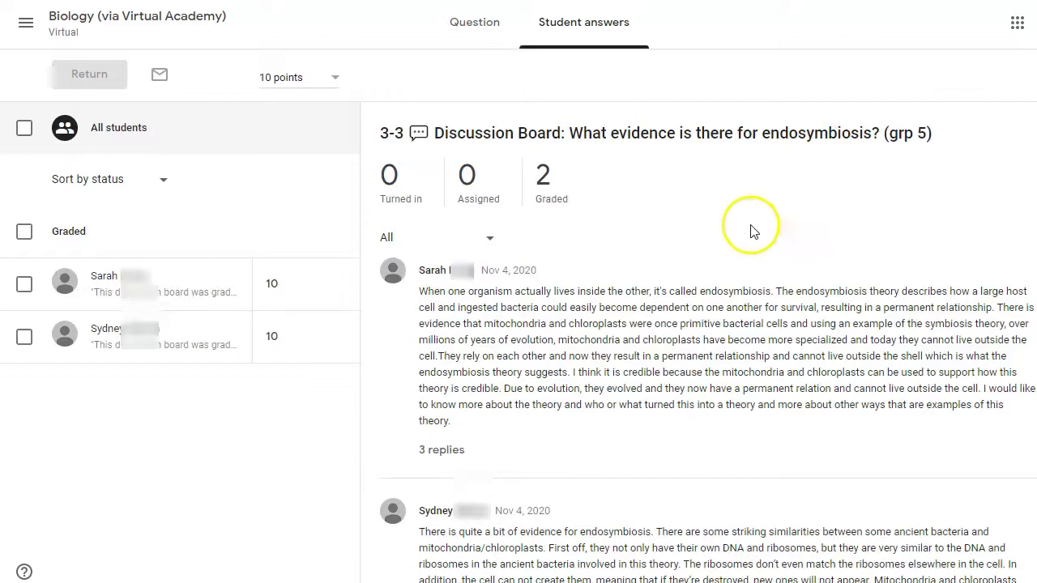
pyautogui.click(455, 451)
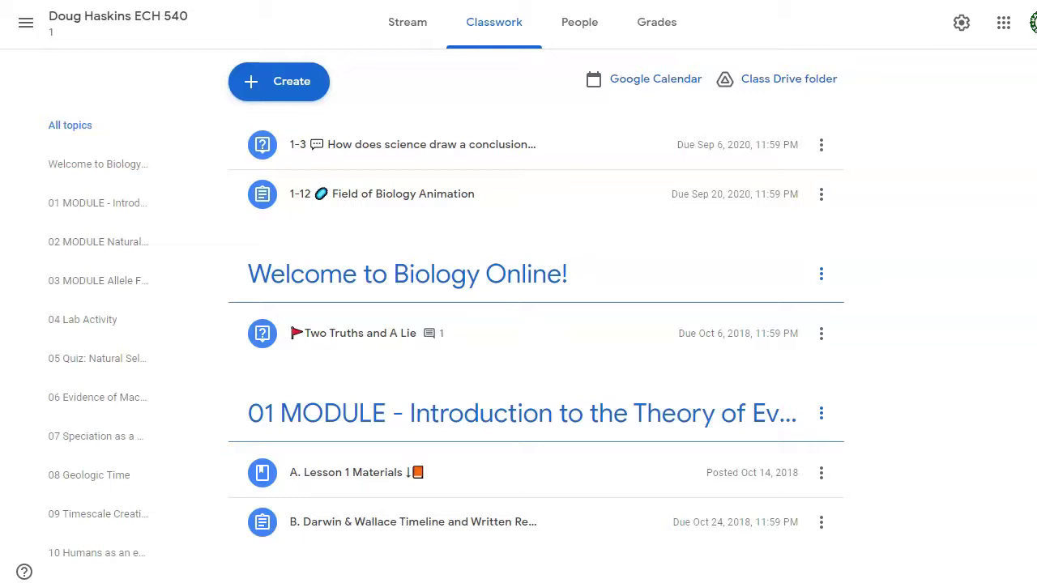
# Add a classwork topic named "Discussion"
pyautogui.click(300, 91)
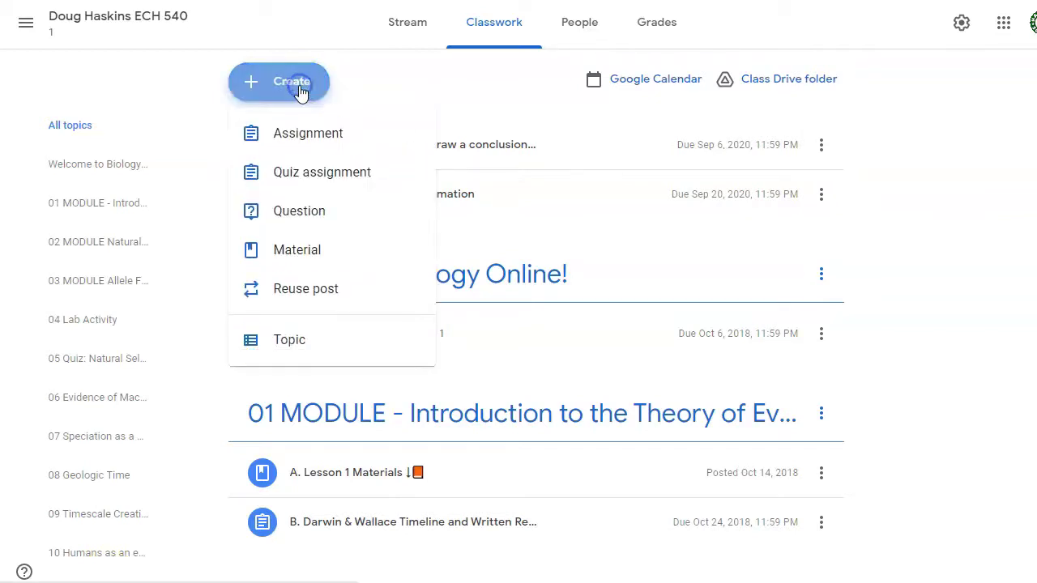
pyautogui.click(304, 346)
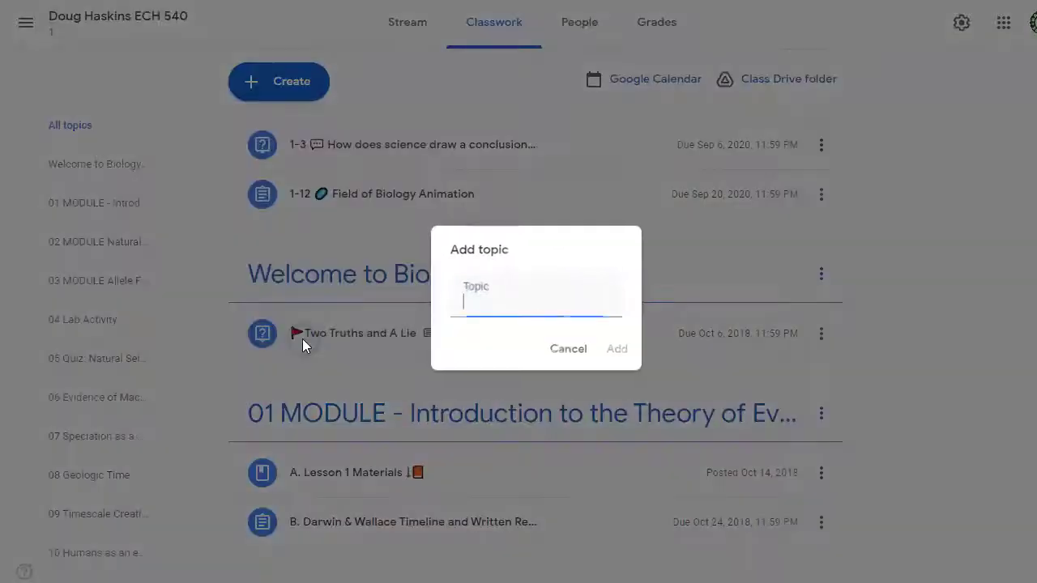
pyautogui.write('Discussion')
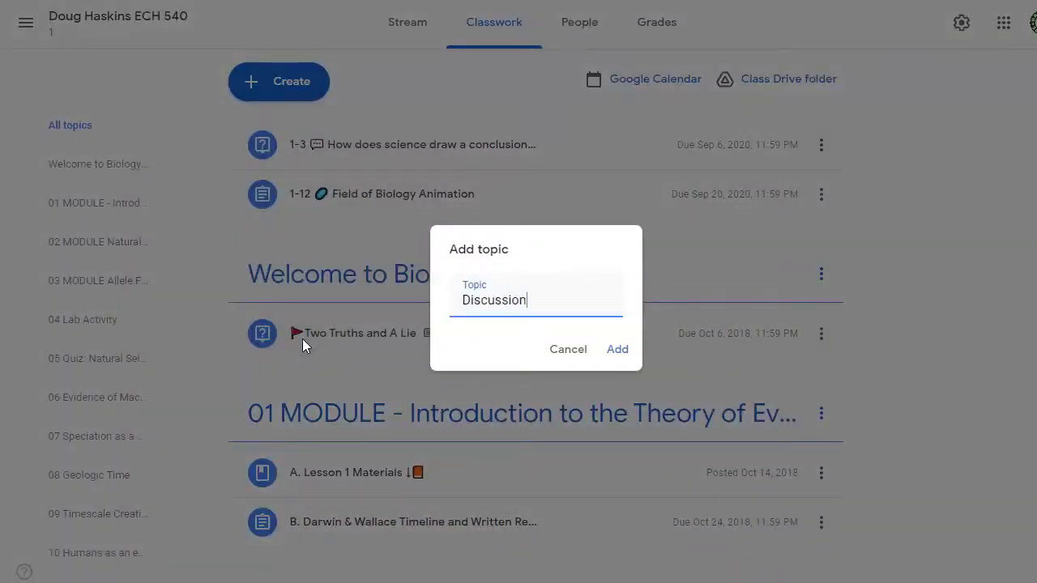
pyautogui.click(618, 350)
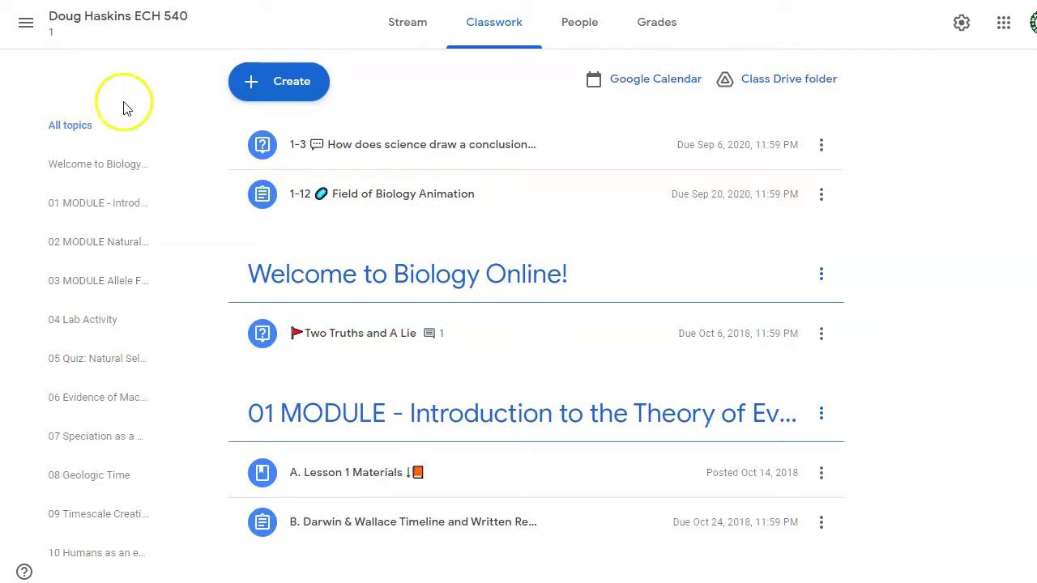
# Create a question titled "Discuss: What is science?" with the Short answer type
pyautogui.click(263, 89)
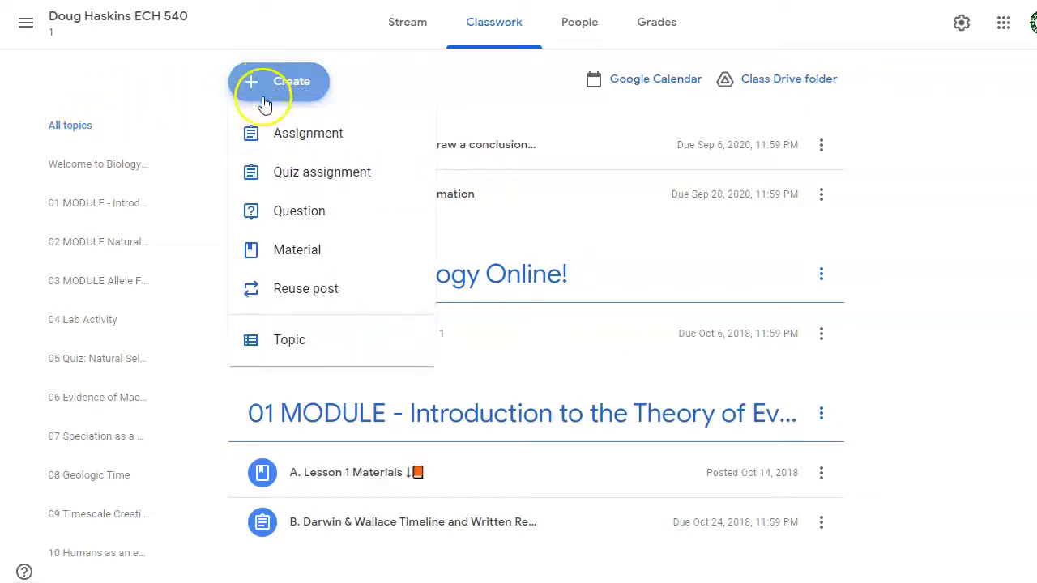
pyautogui.click(299, 229)
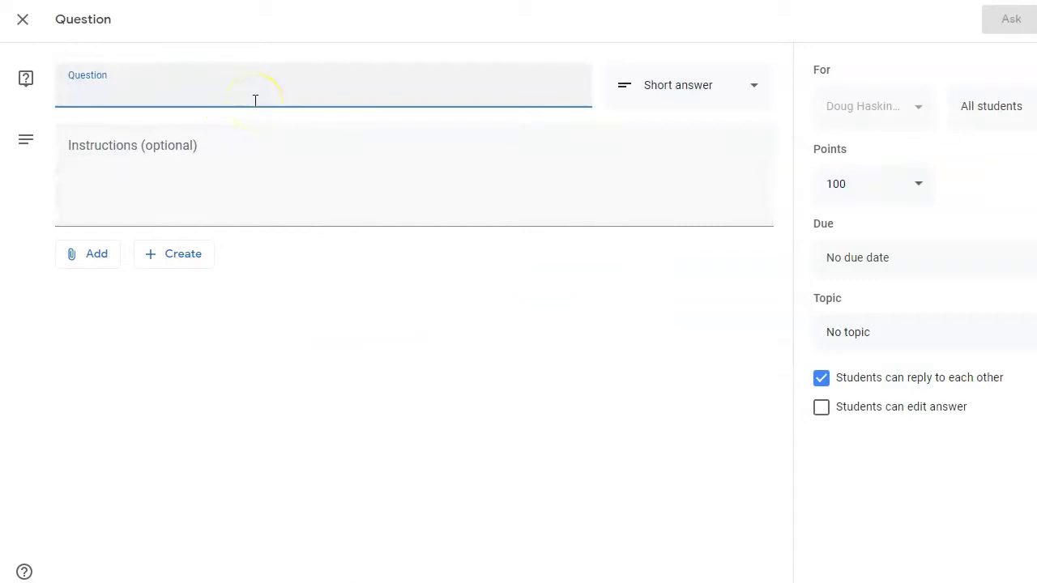
pyautogui.write('Discuss')
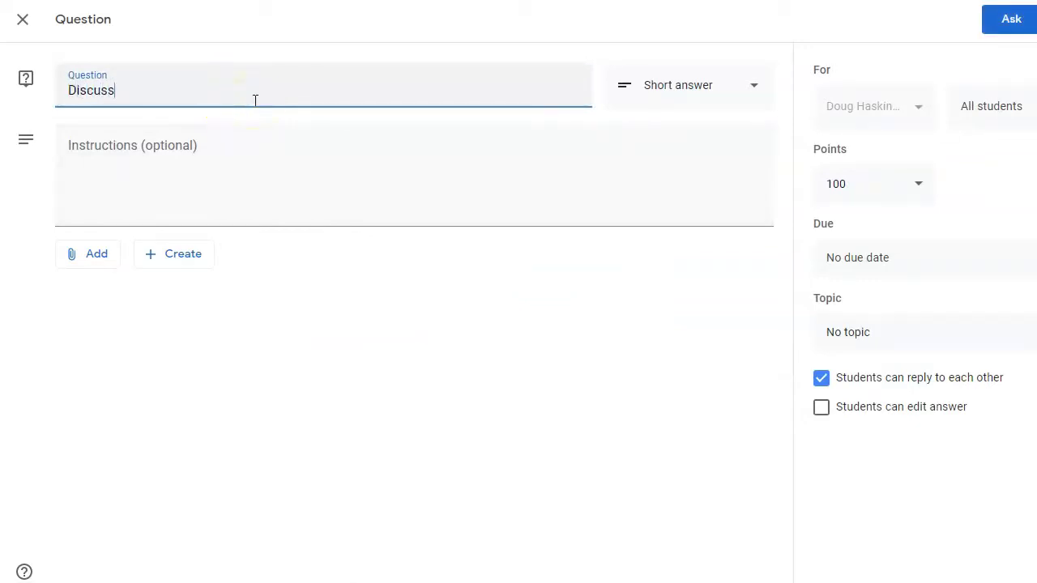
pyautogui.write(': What is')
pyautogui.write('science?')
pyautogui.press('Tab')
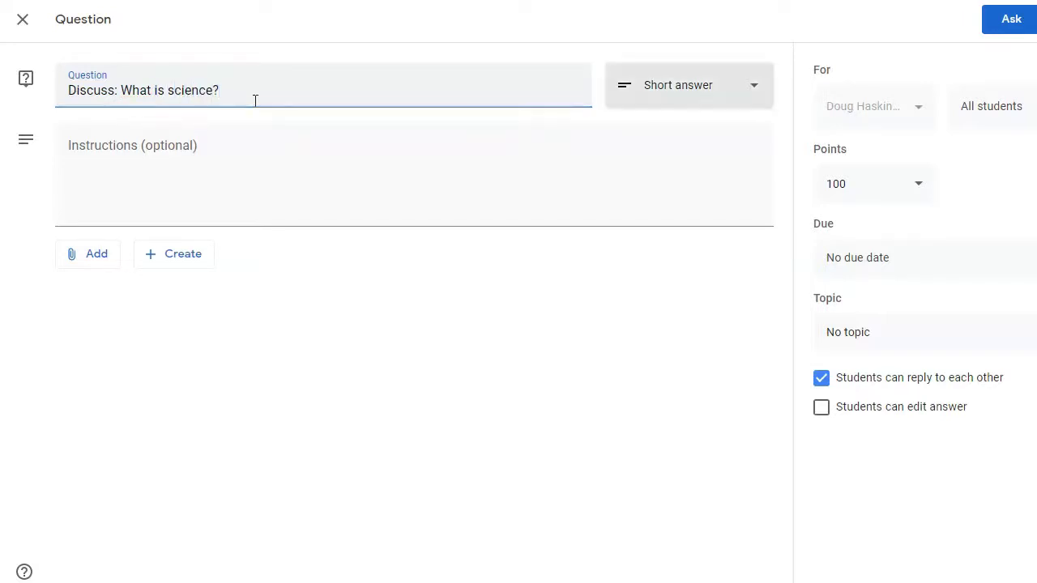
pyautogui.click(718, 93)
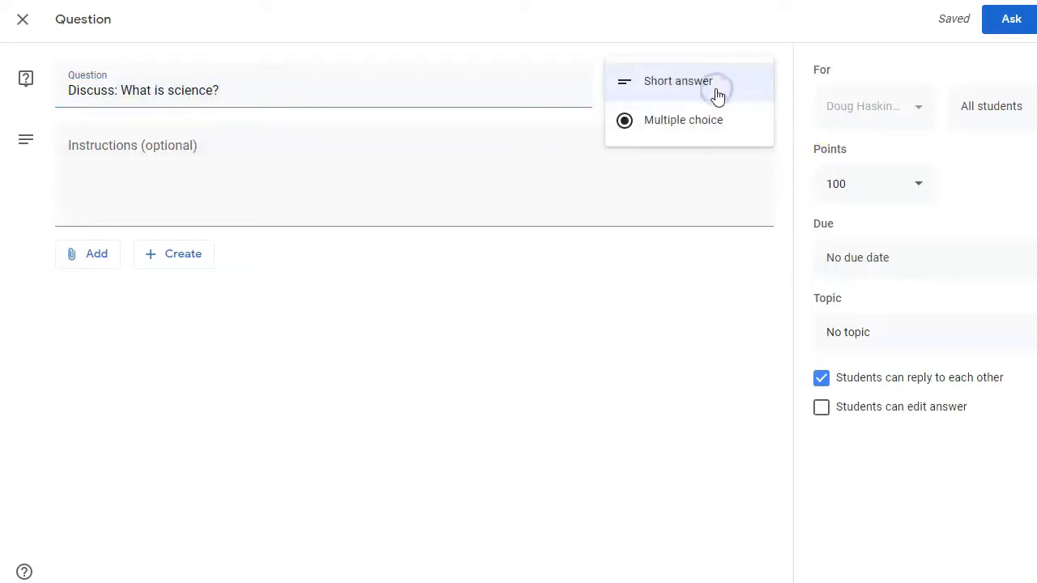
pyautogui.click(718, 96)
# Enter the question's instructions as "Be sure to reply to others in class."
pyautogui.click(687, 170)
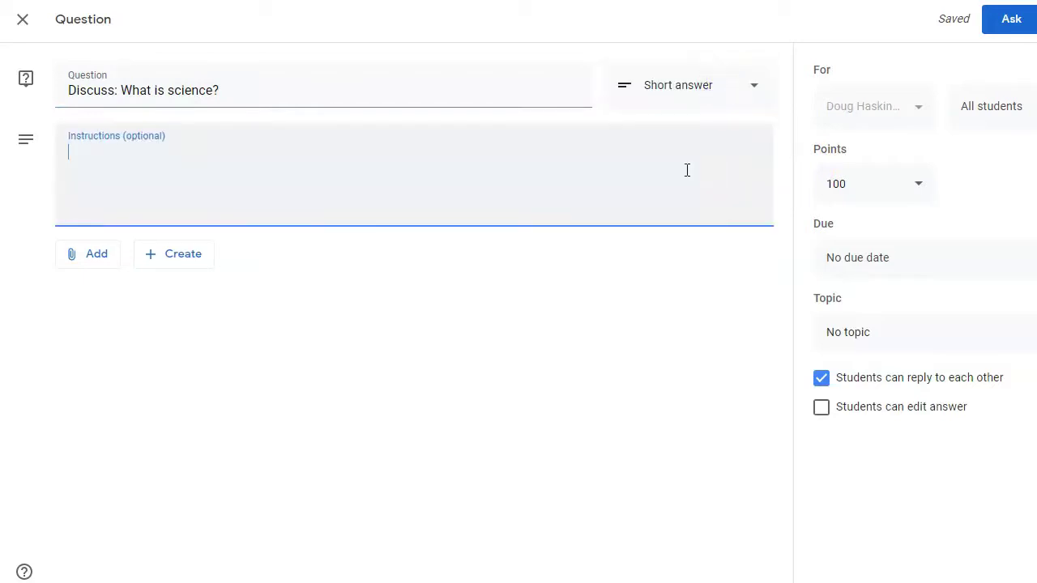
pyautogui.write('Be sure to')
pyautogui.write('repl')
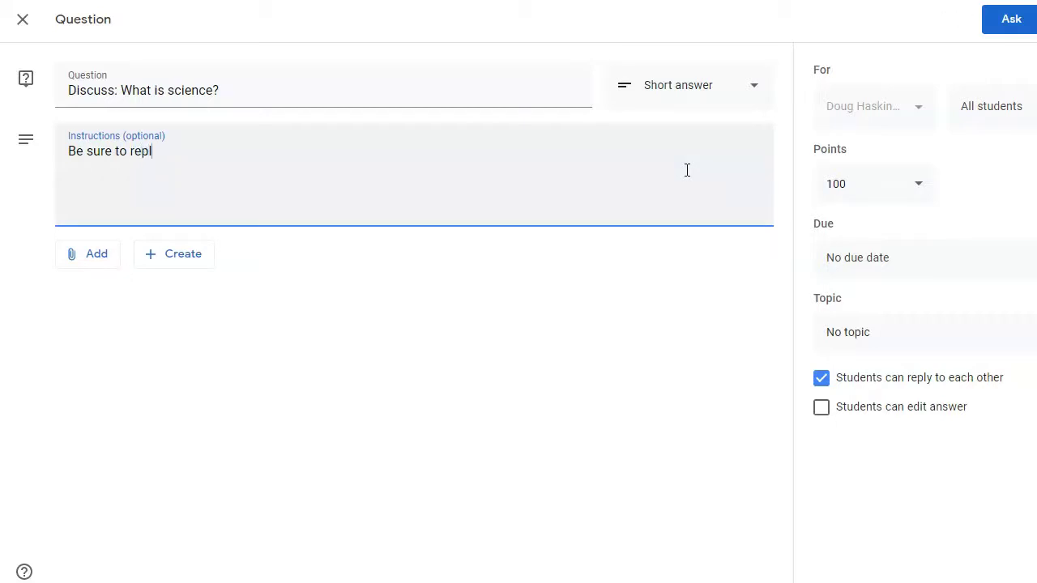
pyautogui.write('y to others in class.')
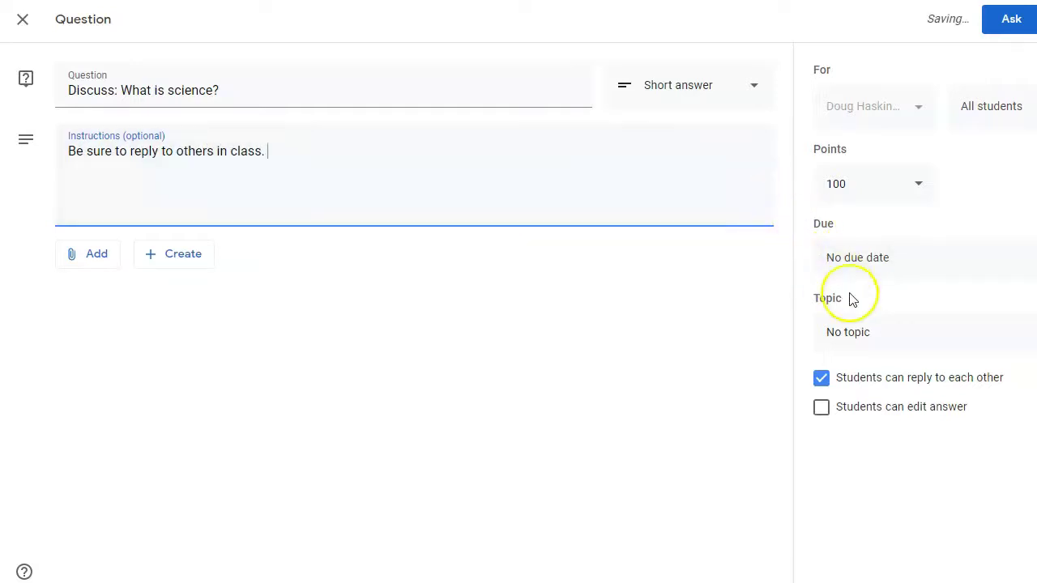
# Assign the question to the Discussion topic and set its points to 10
pyautogui.click(881, 341)
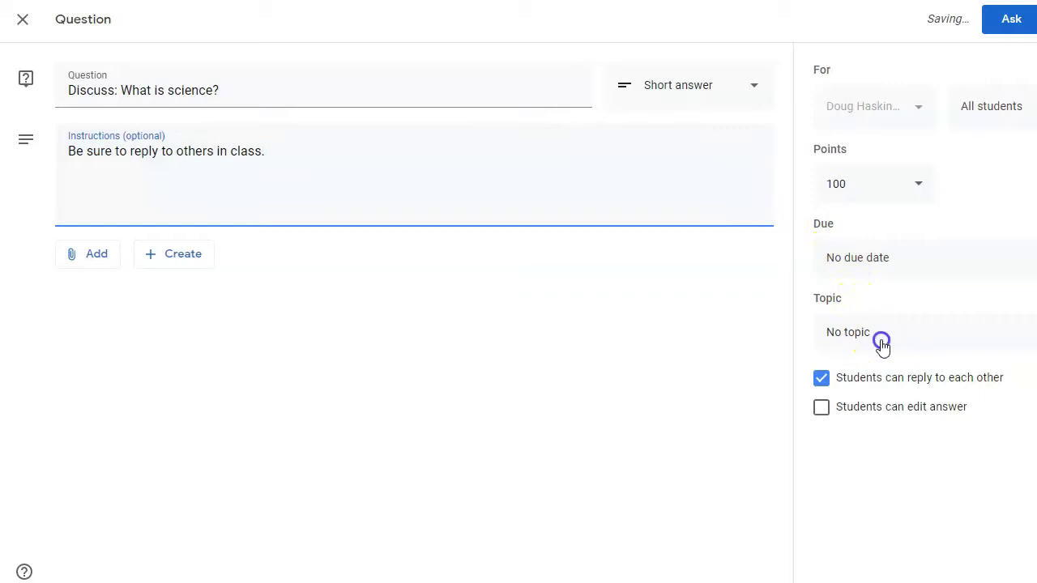
pyautogui.click(903, 536)
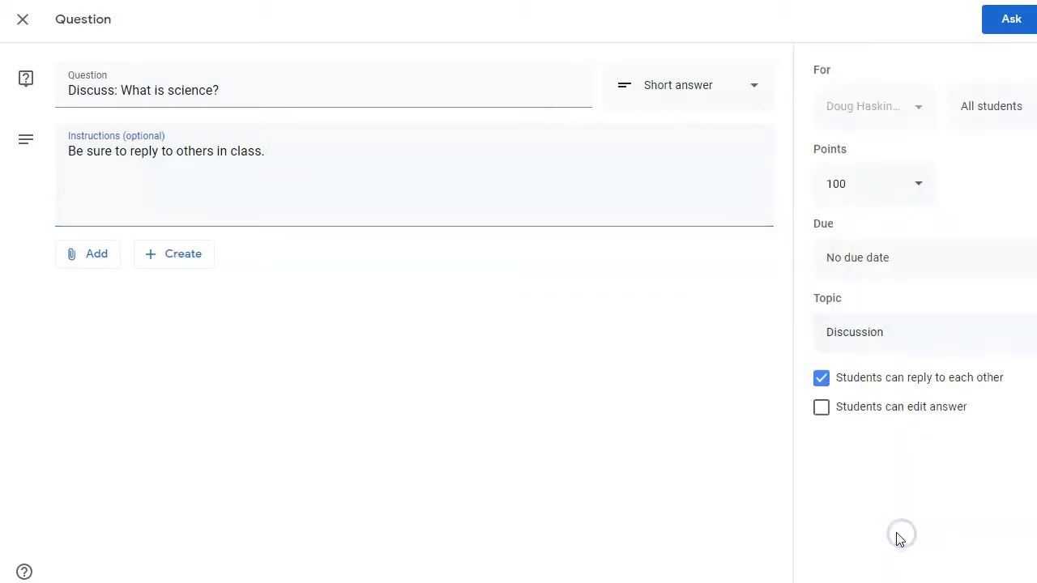
pyautogui.click(866, 258)
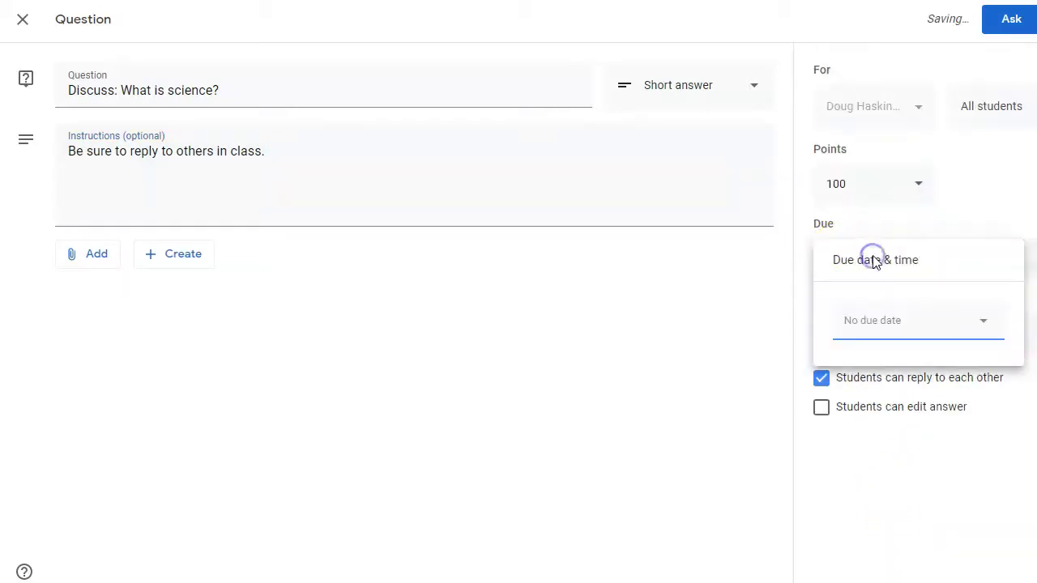
pyautogui.click(770, 296)
pyautogui.click(862, 185)
pyautogui.write('10')
pyautogui.click(572, 320)
# Check the attachment sources and the students the question is assigned to, and post the question to the class
pyautogui.click(81, 255)
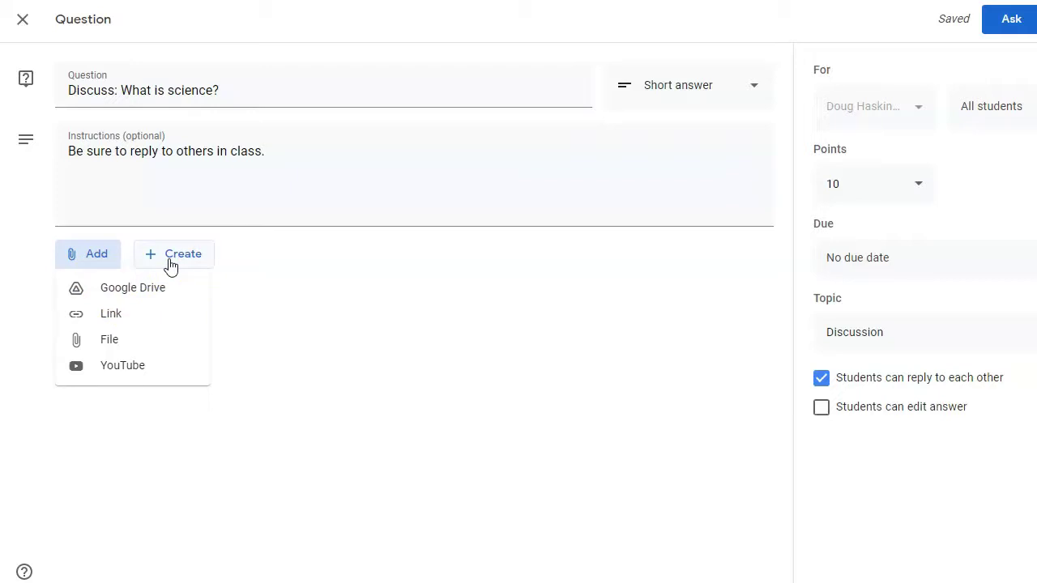
pyautogui.click(514, 310)
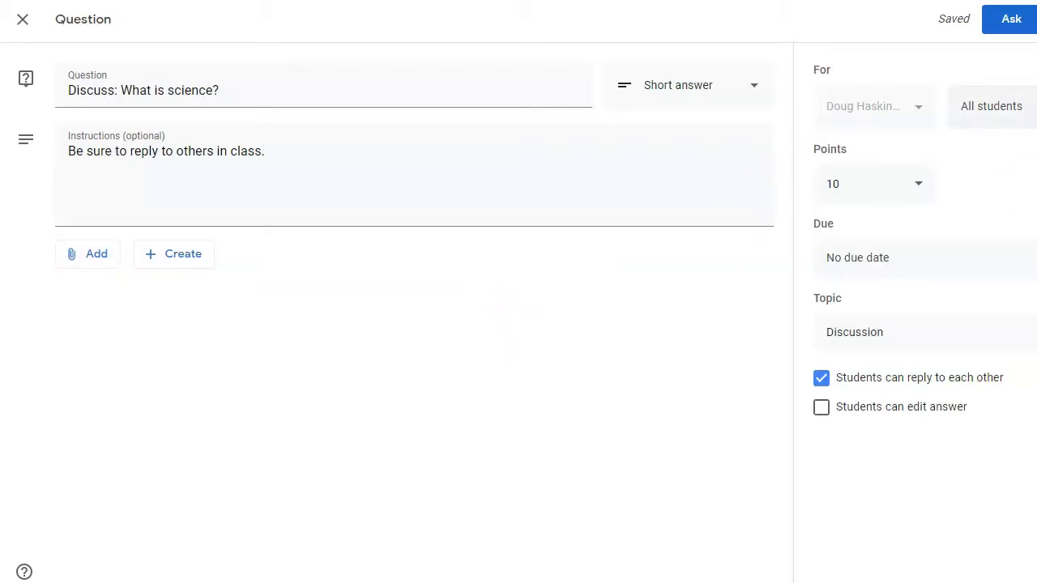
pyautogui.click(992, 106)
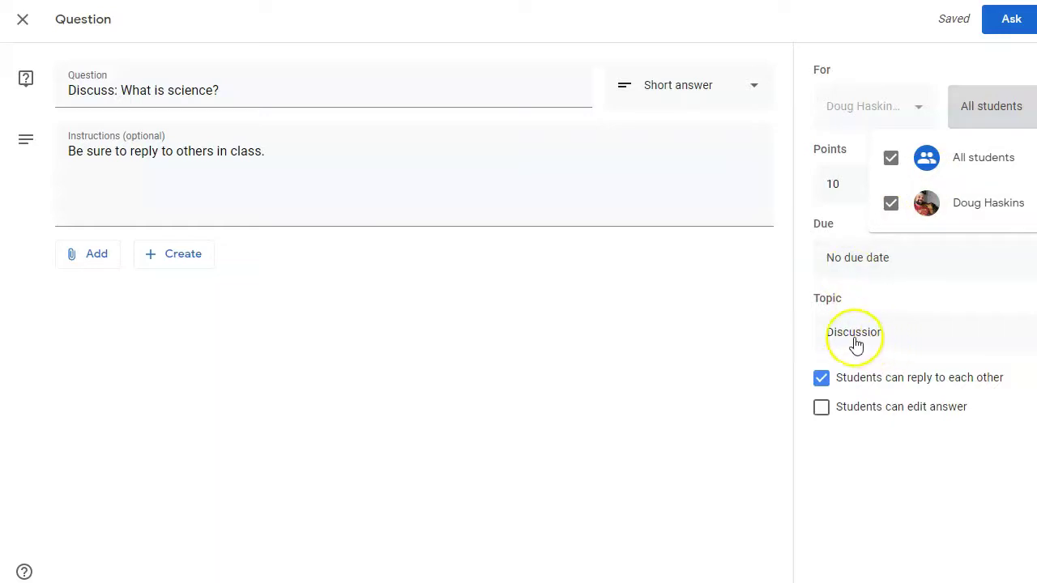
pyautogui.click(724, 317)
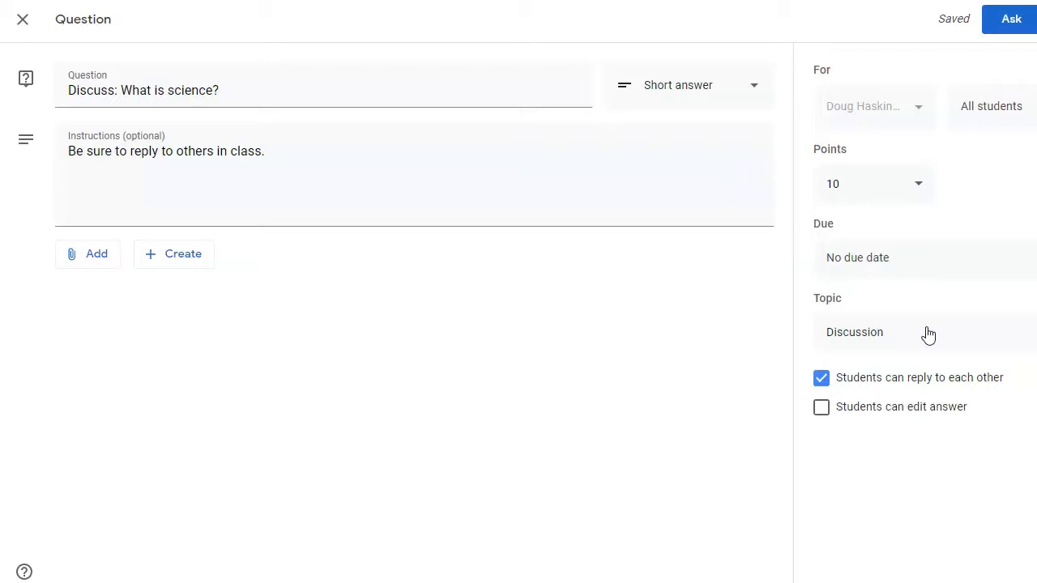
pyautogui.click(1010, 22)
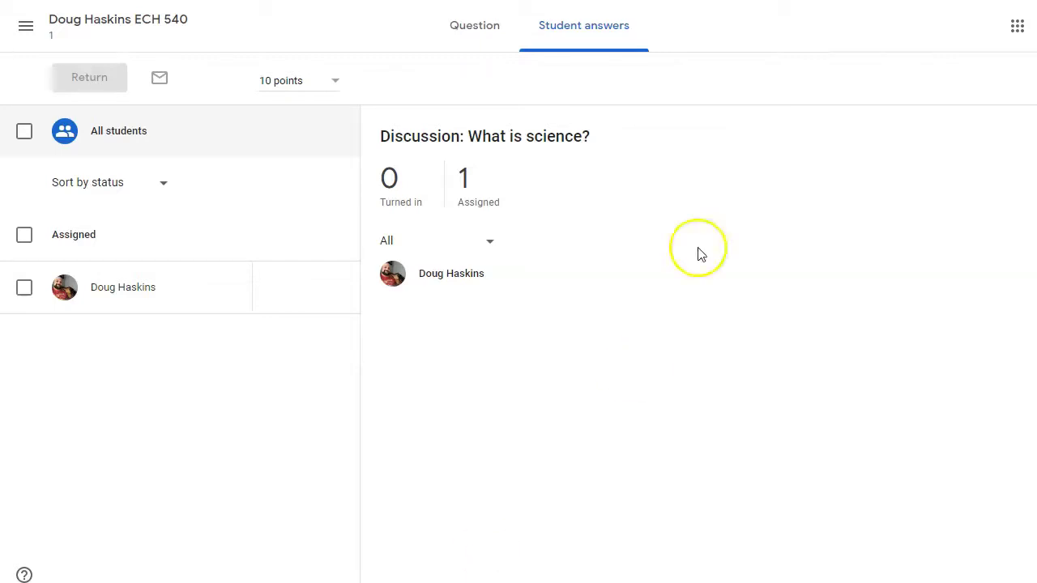
# Switch to the student view of "Discussion: What is science?" and enter "answer" as the response
pyautogui.click(843, 1)
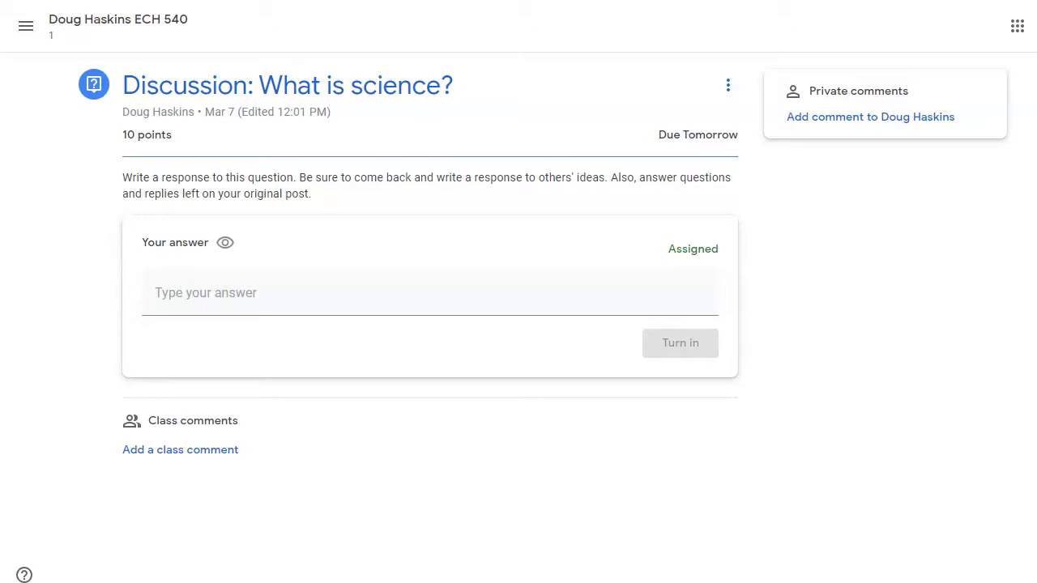
pyautogui.click(357, 287)
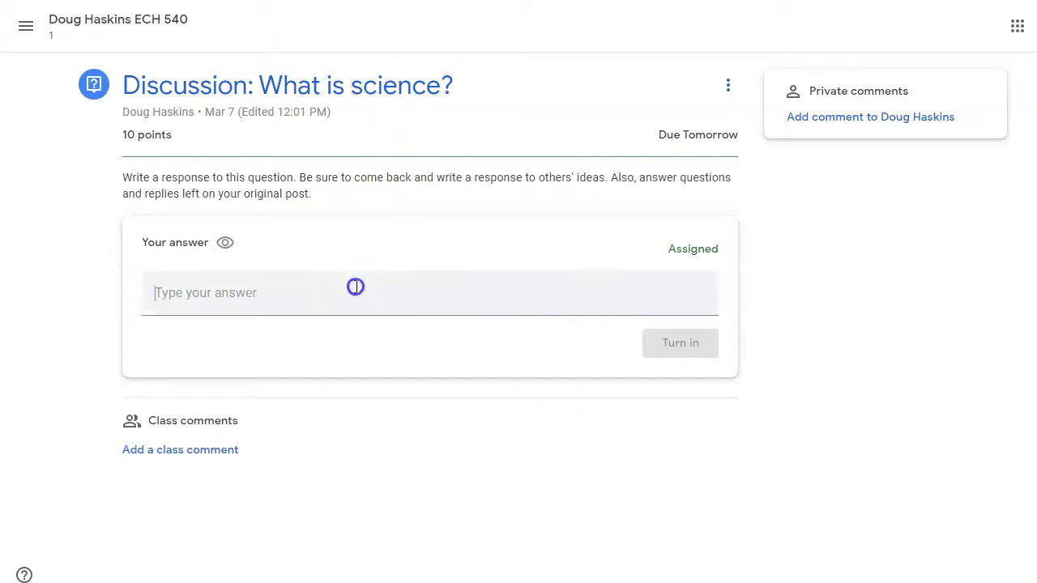
pyautogui.write('anse')
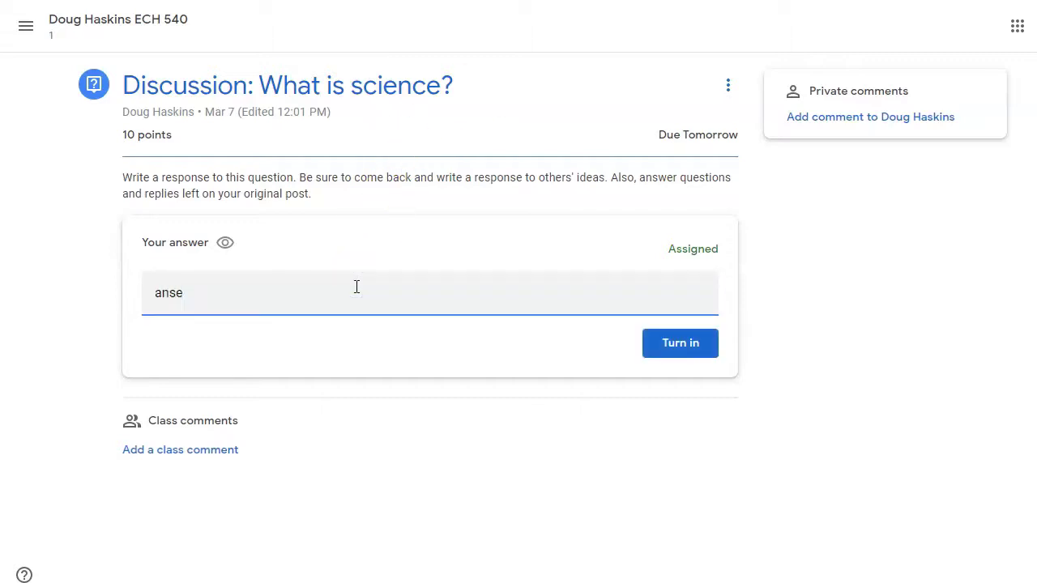
pyautogui.press('BackSpace')
pyautogui.write('wer')
pyautogui.click(257, 435)
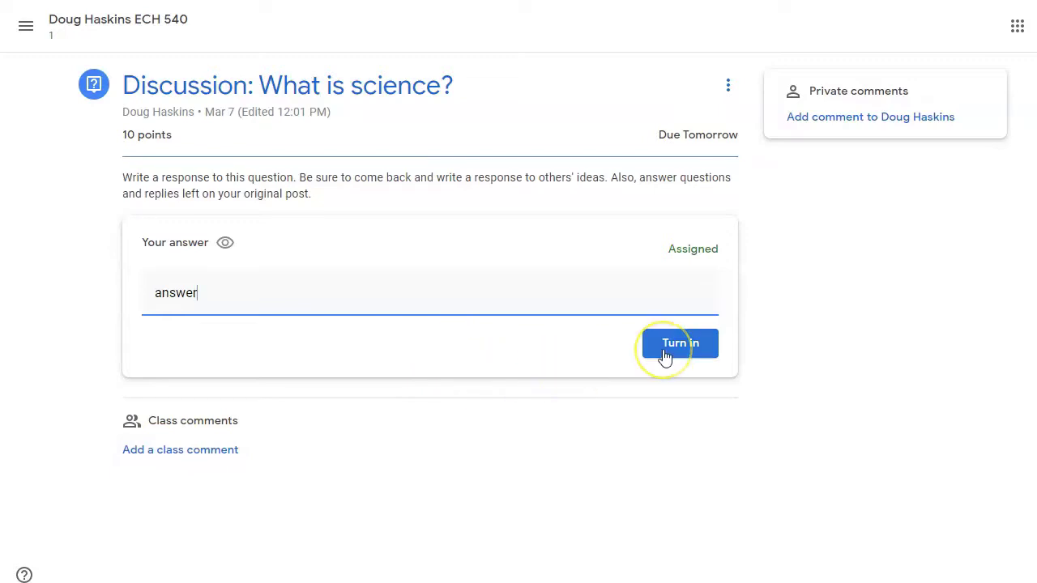